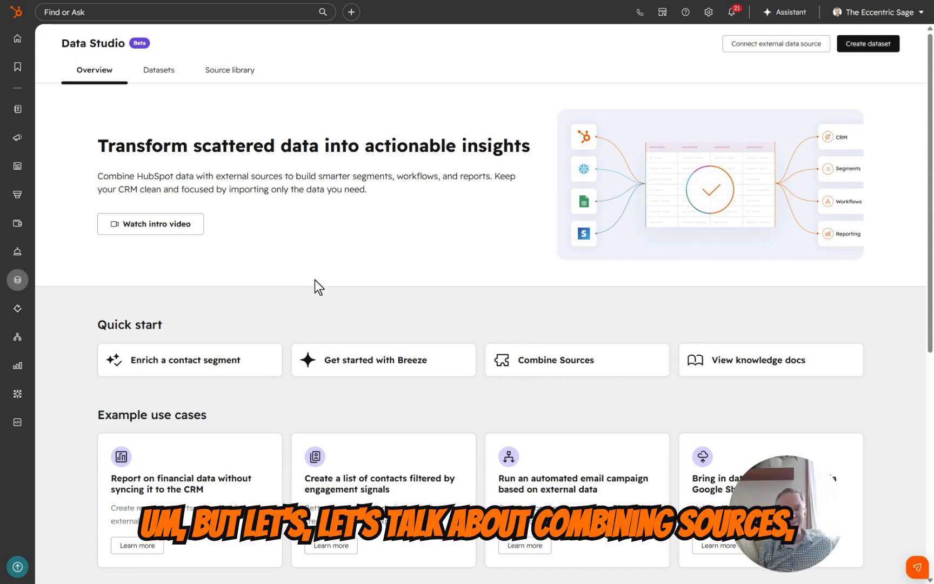
# Start a new dataset that combines sources, review the available sources, and open the advanced join configuration
pyautogui.click(525, 368)
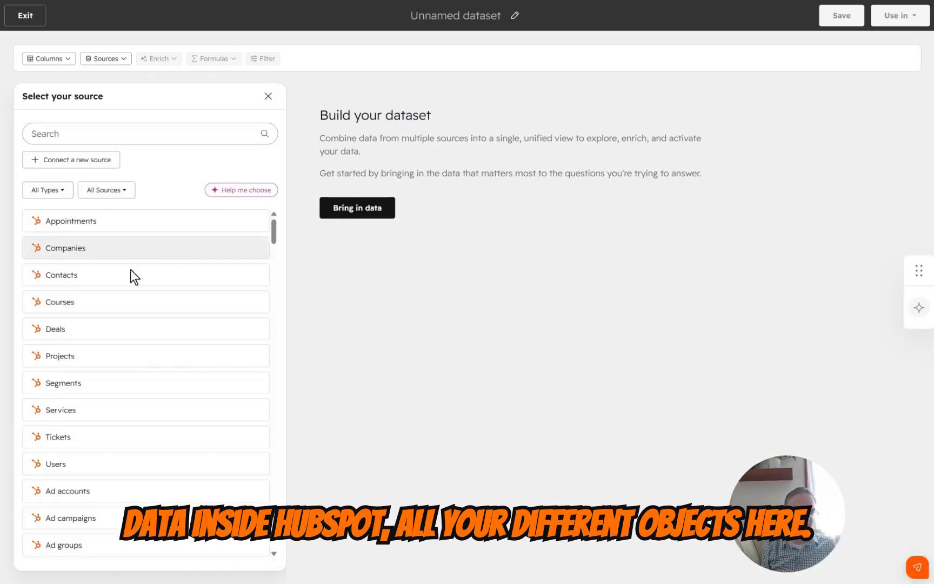
pyautogui.scroll(-5, 136, 456)
pyautogui.scroll(1, 138, 456)
pyautogui.scroll(4, 137, 457)
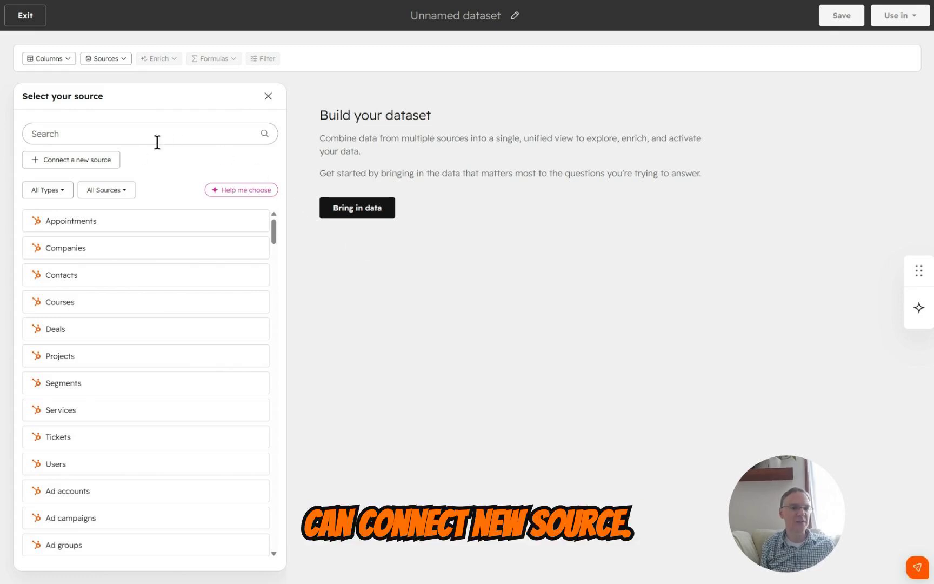
pyautogui.click(111, 61)
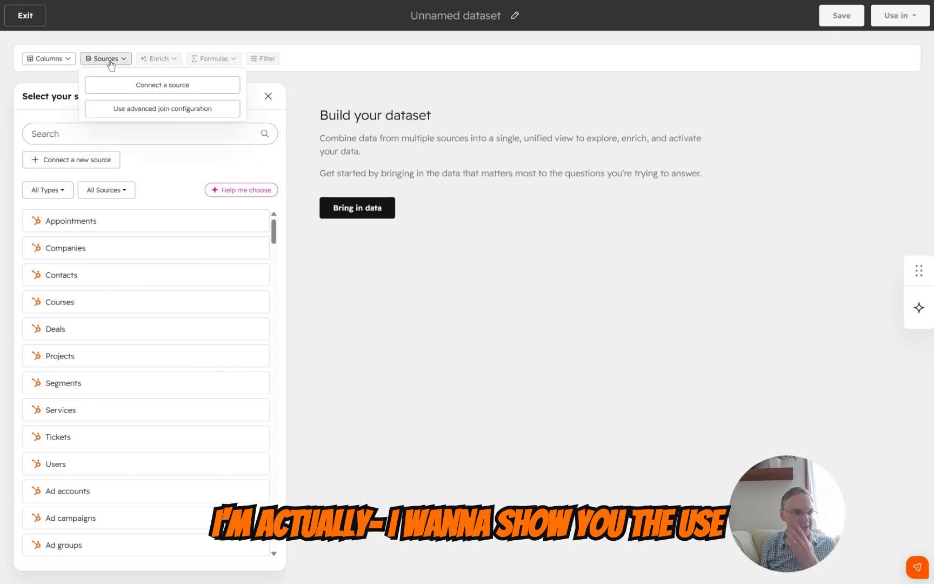
pyautogui.click(164, 110)
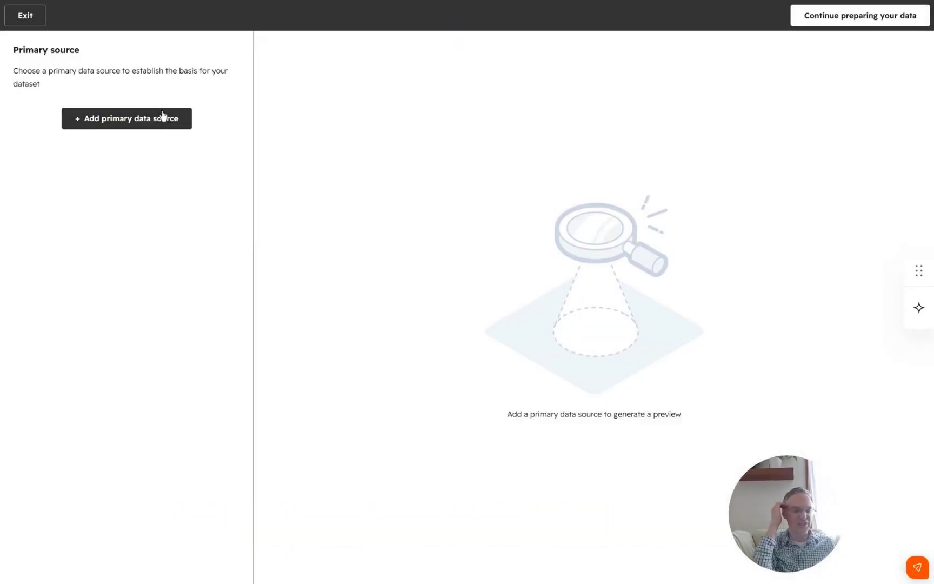
# Set the synced Google Sheets source INBOUND Demo Data | Sheet1 as the dataset's primary data source
pyautogui.click(135, 121)
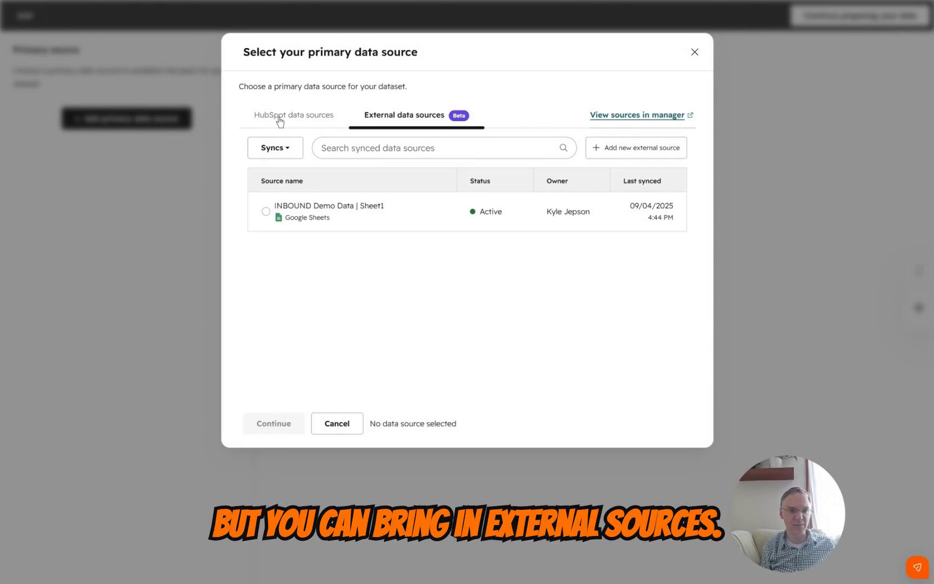
pyautogui.click(266, 212)
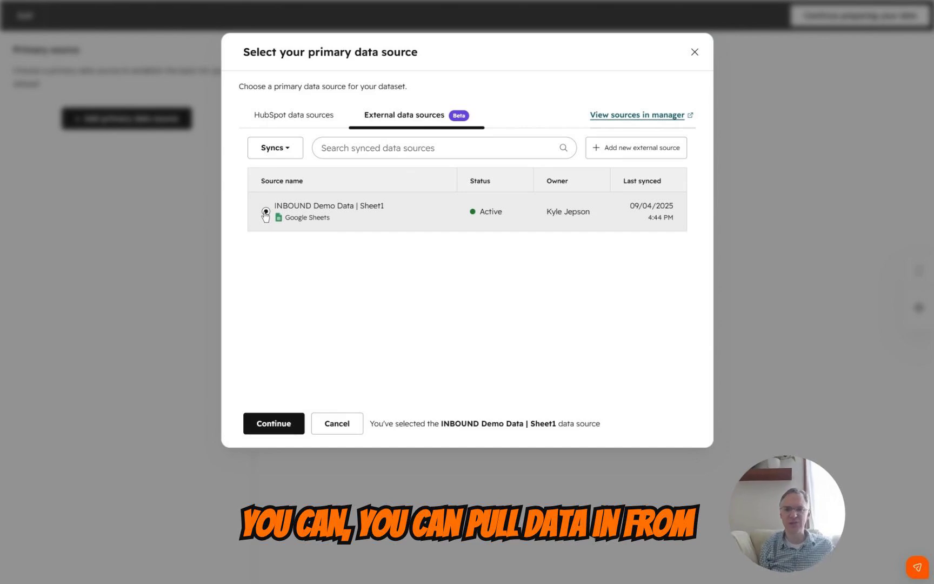
pyautogui.click(280, 429)
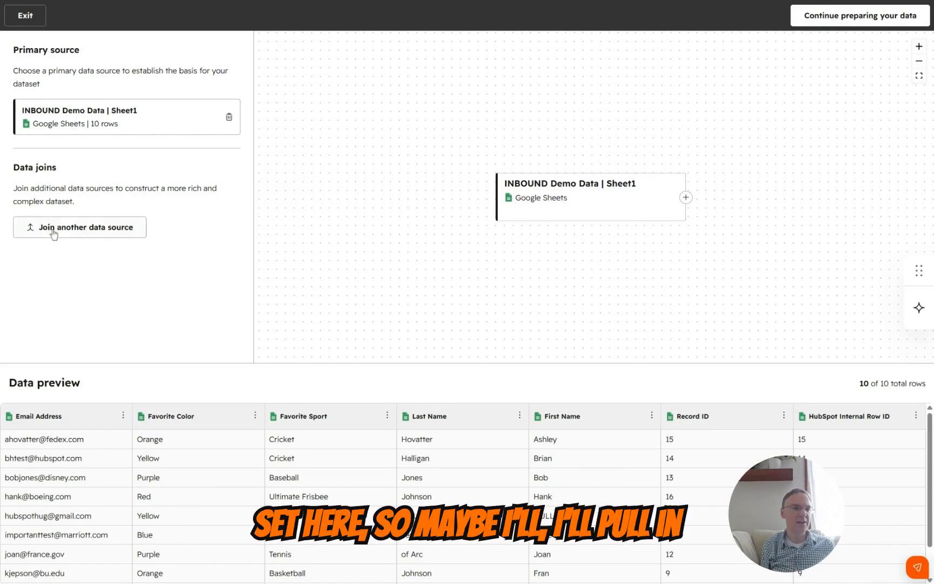
# Join the HubSpot Contacts object to the primary source
pyautogui.click(69, 241)
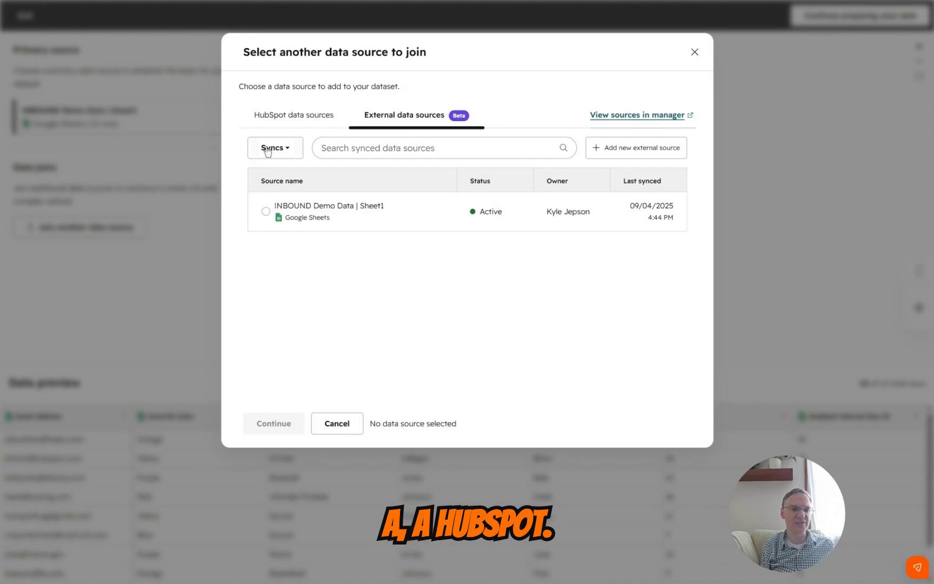
pyautogui.click(315, 118)
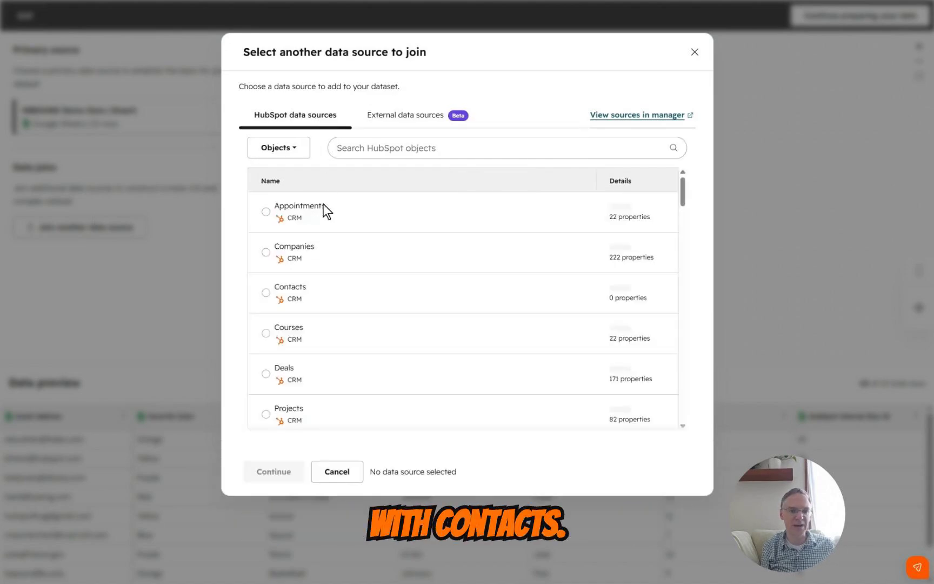
pyautogui.click(265, 296)
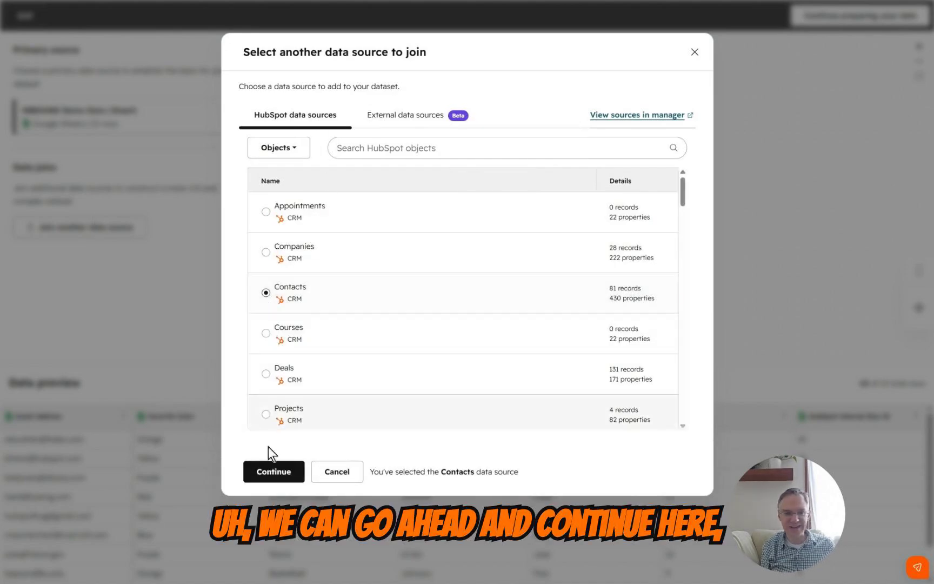
pyautogui.click(269, 477)
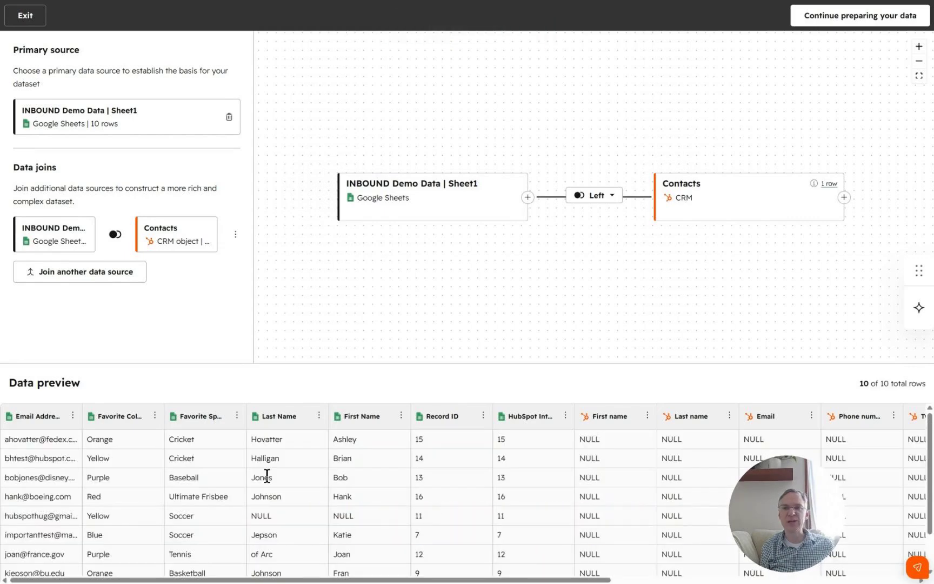
# Open the settings of the join between the sheet and Contacts and read the description of the Left join
pyautogui.click(610, 200)
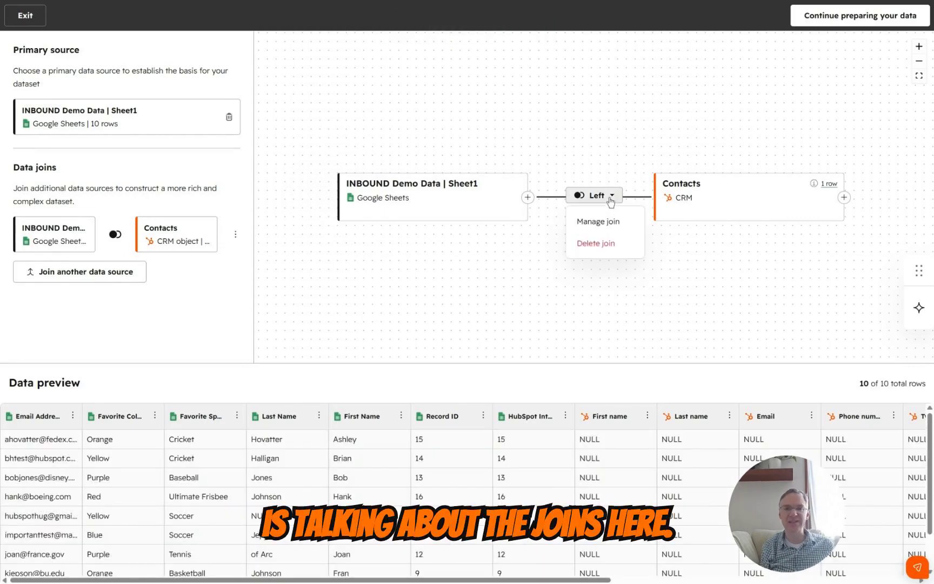
pyautogui.click(589, 223)
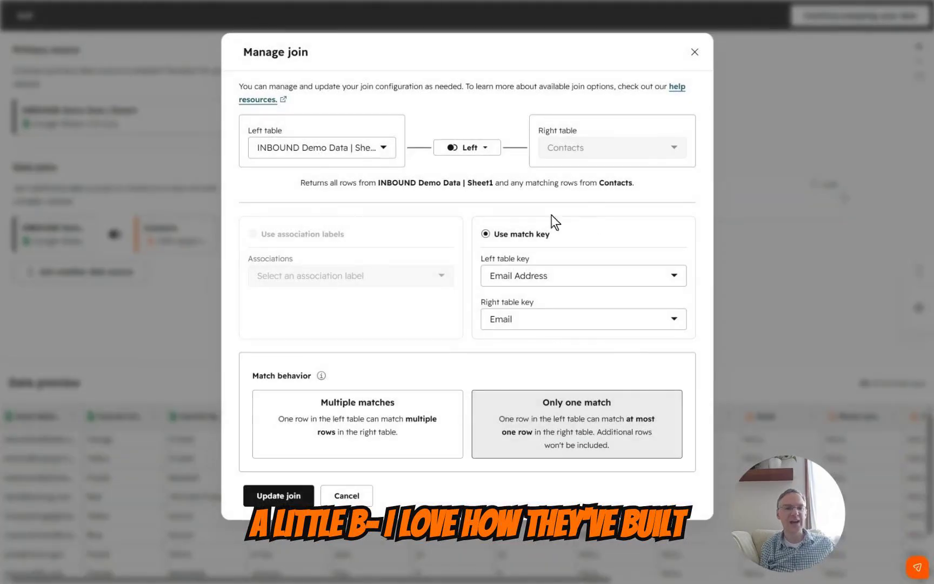
pyautogui.moveTo(300, 182); pyautogui.dragTo(644, 192)
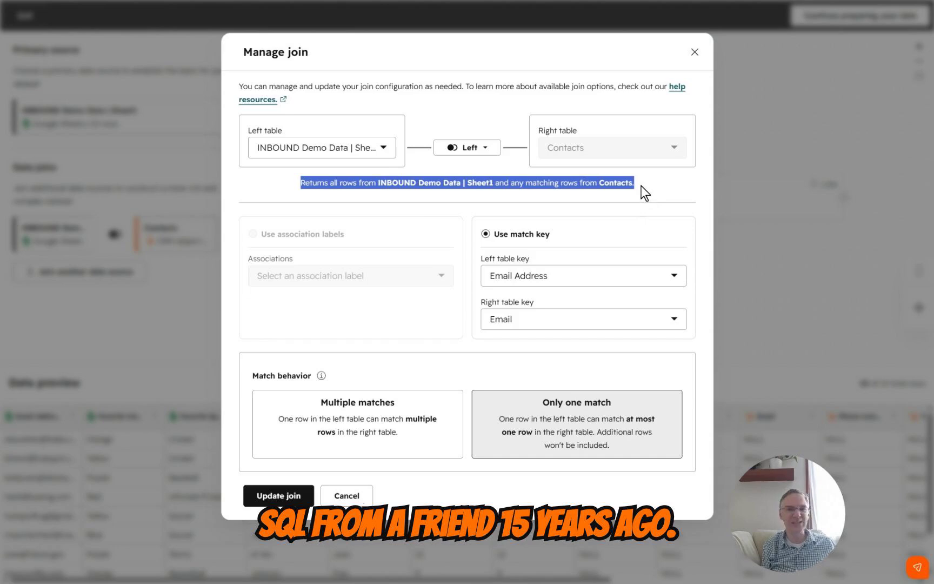
pyautogui.click(640, 186)
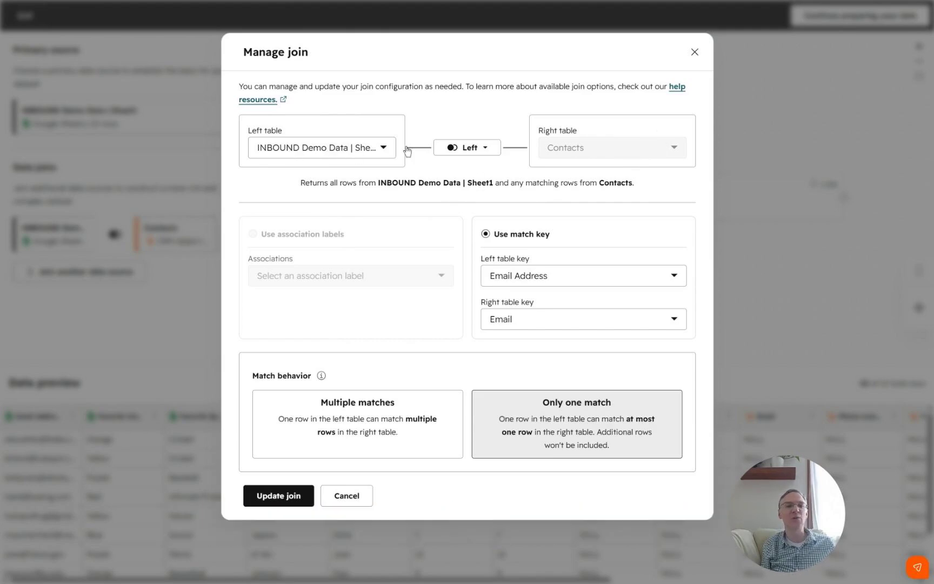
# Try the Inner join type for the two tables, read its description, and return the type to Left join
pyautogui.click(471, 149)
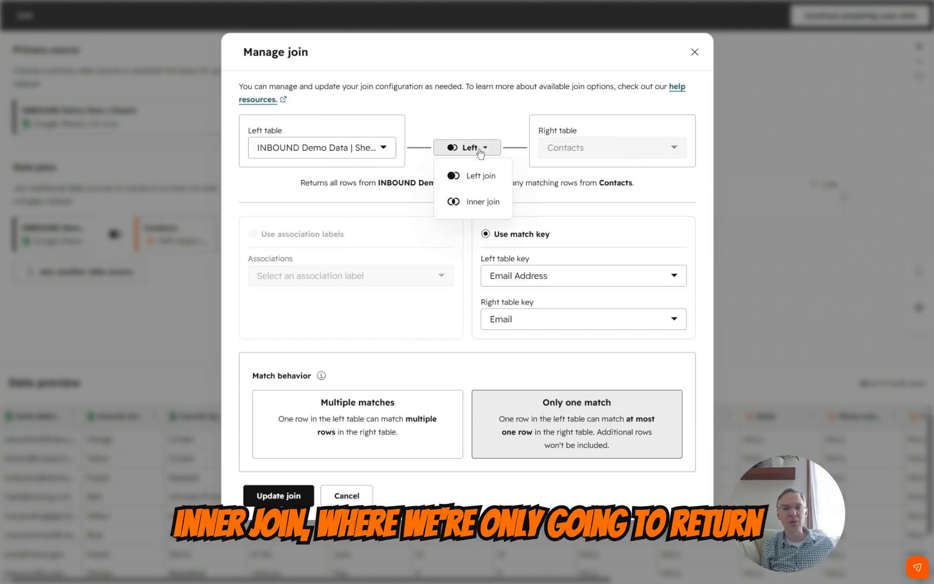
pyautogui.click(483, 202)
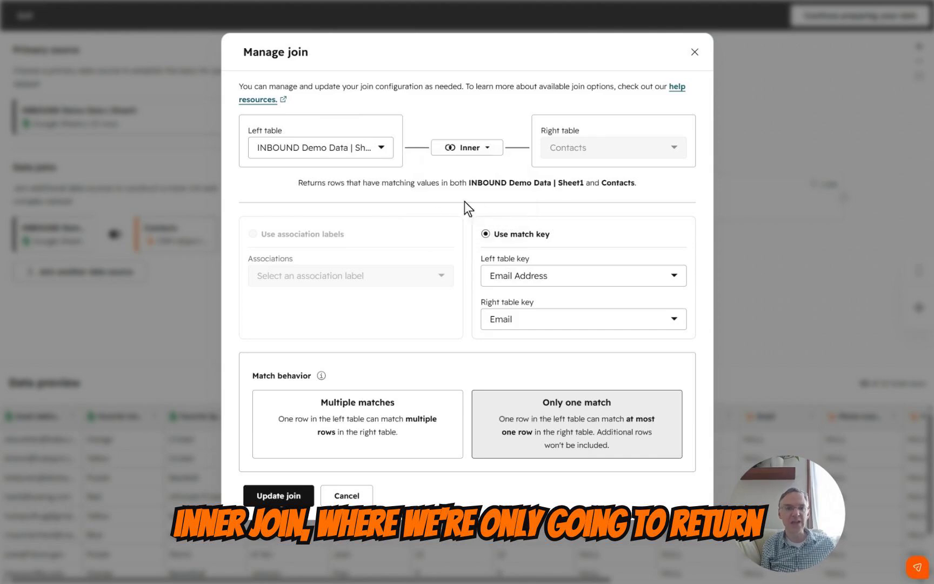
pyautogui.moveTo(323, 183); pyautogui.dragTo(642, 186)
pyautogui.click(653, 187)
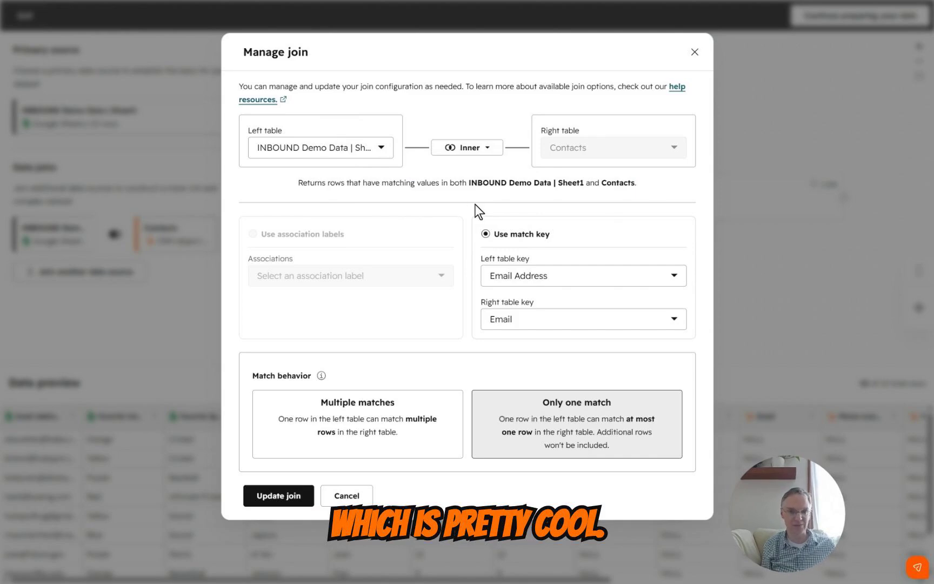
pyautogui.click(480, 147)
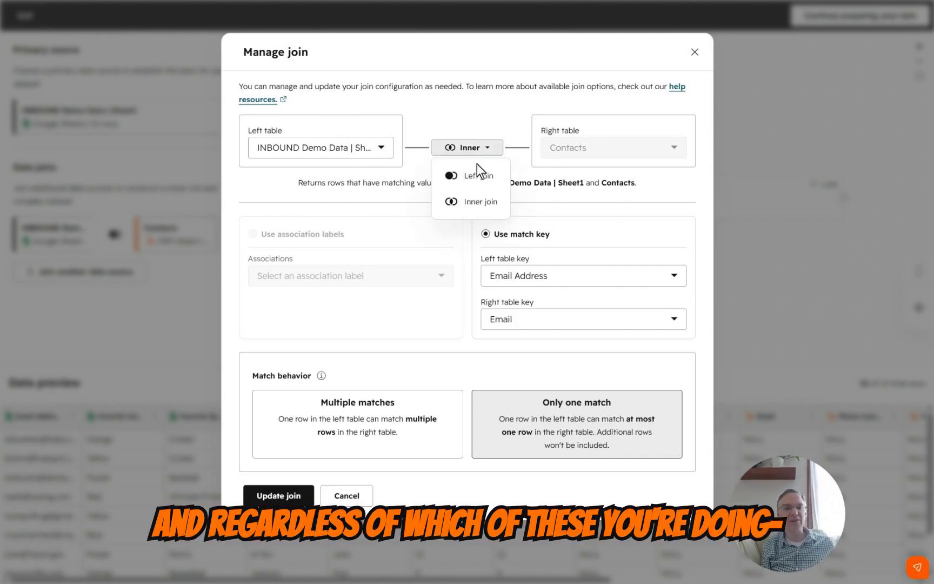
pyautogui.click(477, 172)
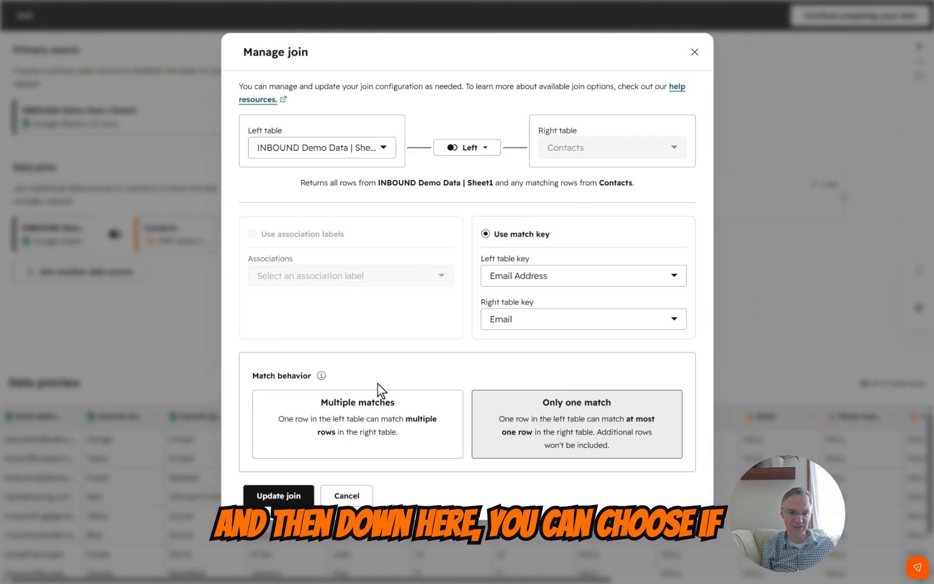
# Update the join with Only one match as its match behavior and continue to preparing the data
pyautogui.click(351, 418)
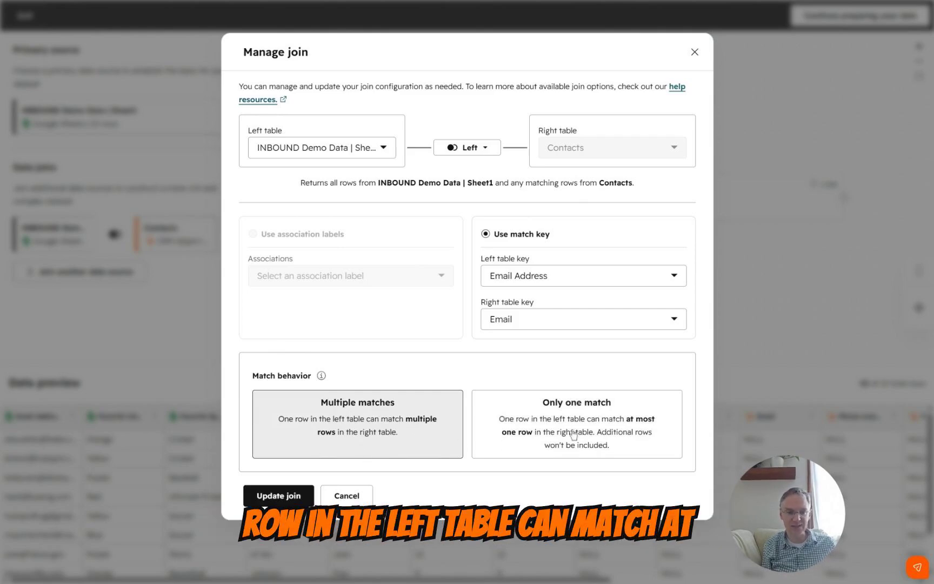
pyautogui.click(604, 431)
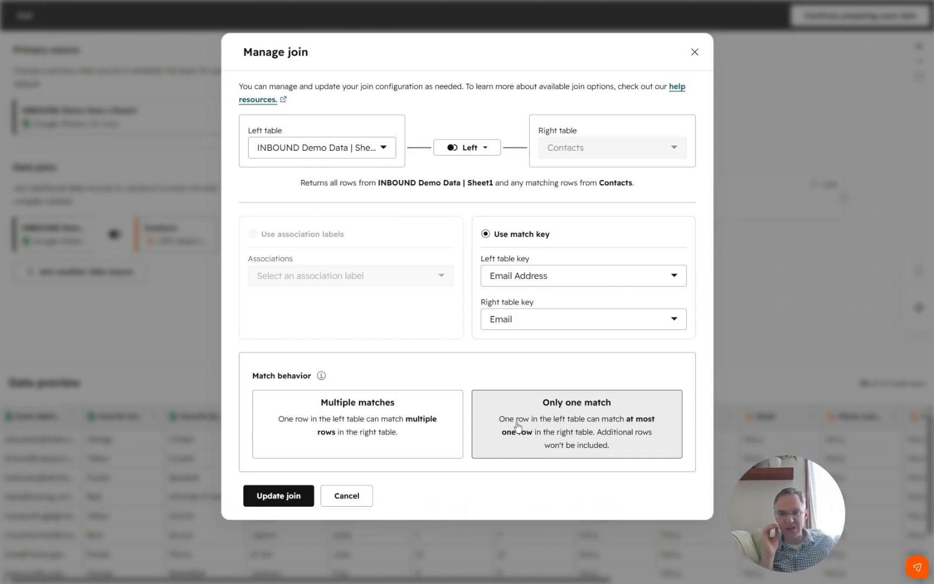
pyautogui.click(273, 502)
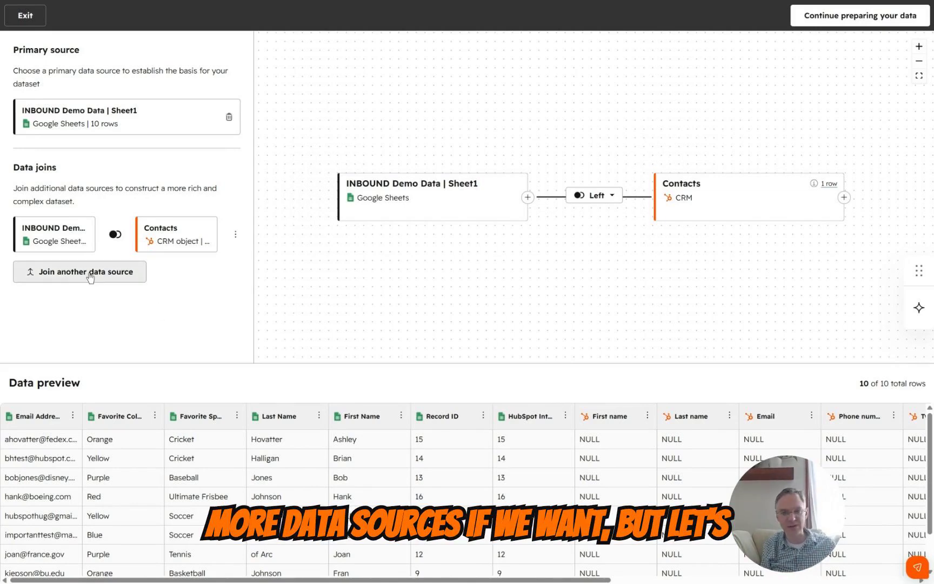
pyautogui.click(847, 22)
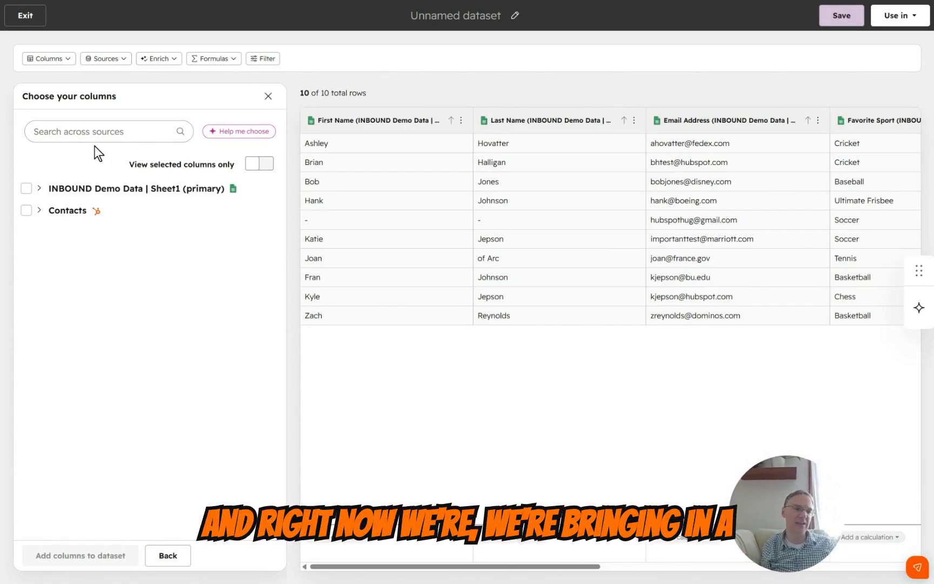
# Examine the available columns of INBOUND Demo Data | Sheet1 and Contacts, and limit the list to the selected ones
pyautogui.click(39, 189)
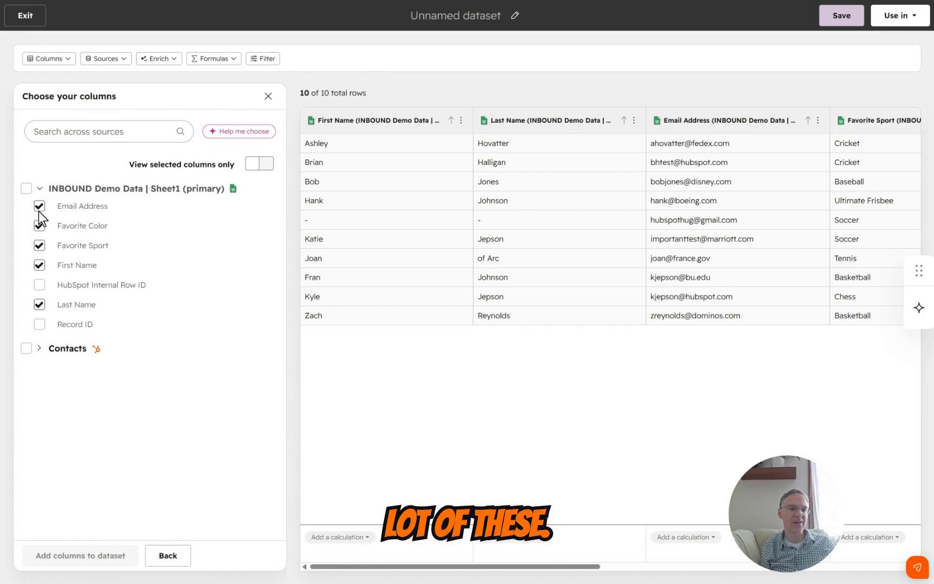
pyautogui.click(40, 349)
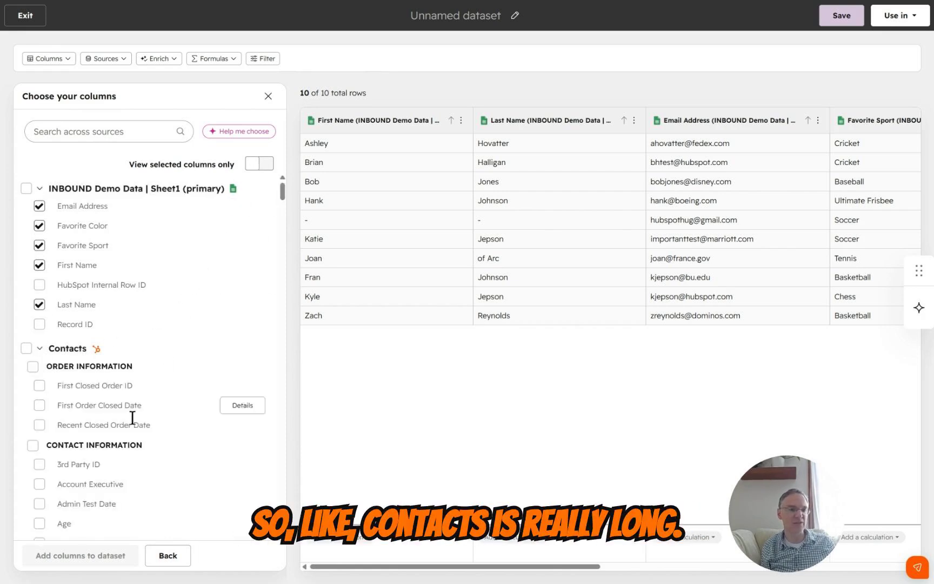
pyautogui.scroll(-10, 126, 443)
pyautogui.scroll(-20, 125, 444)
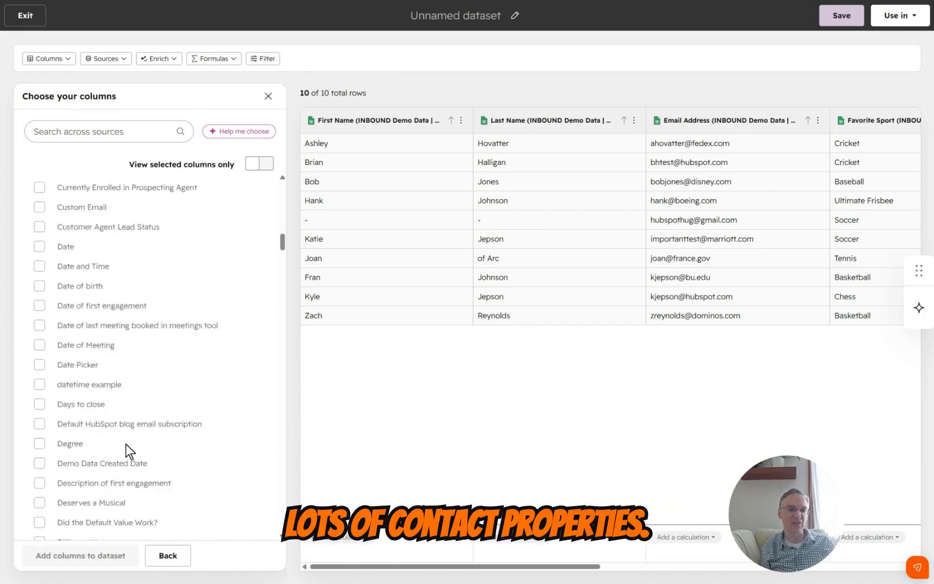
pyautogui.scroll(15, 125, 444)
pyautogui.scroll(20, 126, 444)
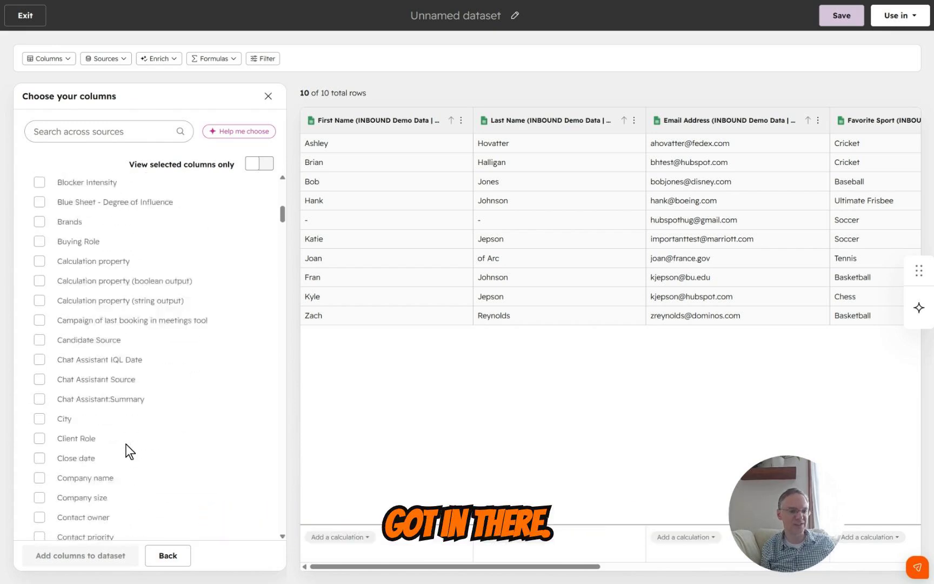
pyautogui.click(263, 168)
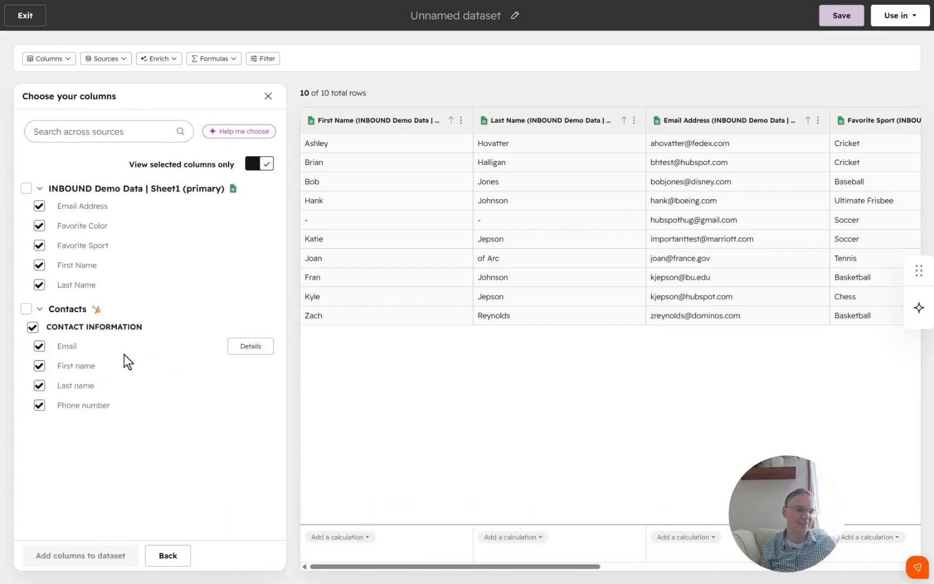
# Deselect the Contacts Last name column, include First Order Closed Date, keep Favorite Sport selected, and apply the columns to the dataset
pyautogui.click(39, 245)
pyautogui.click(39, 385)
pyautogui.click(258, 164)
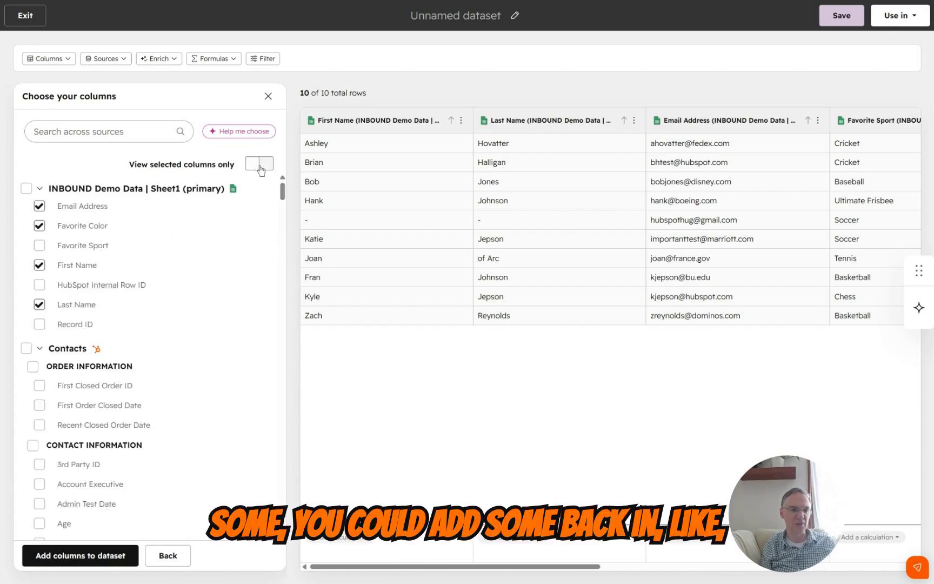
pyautogui.click(39, 246)
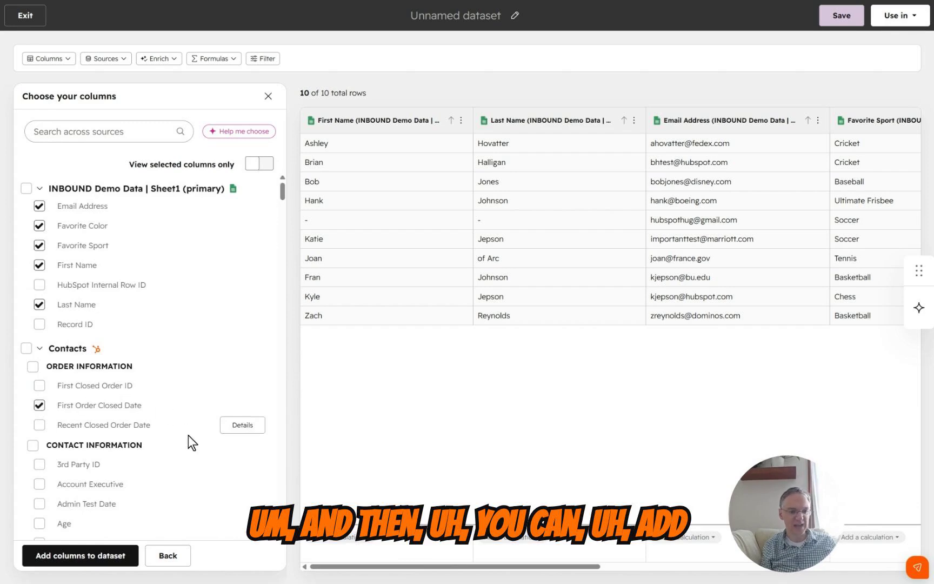
pyautogui.click(108, 542)
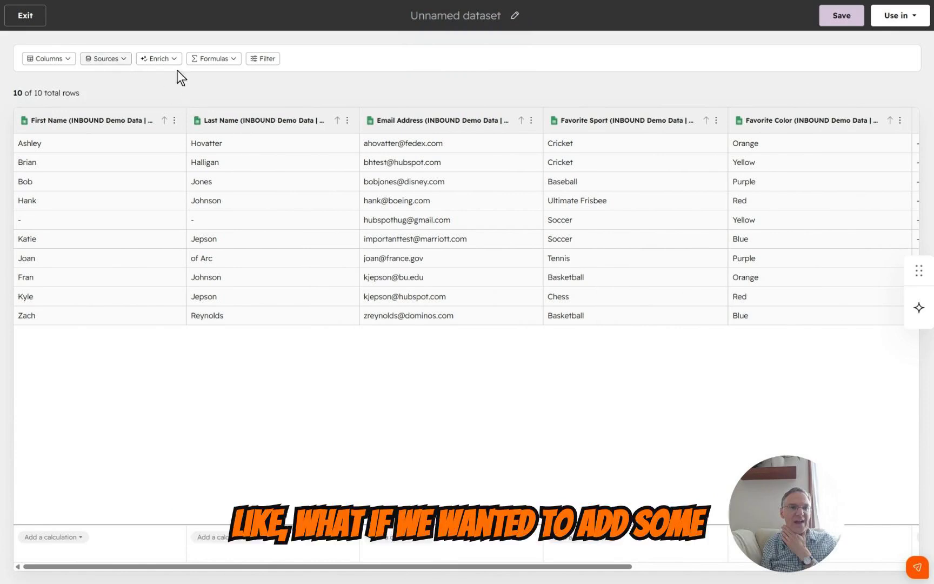
pyautogui.click(226, 59)
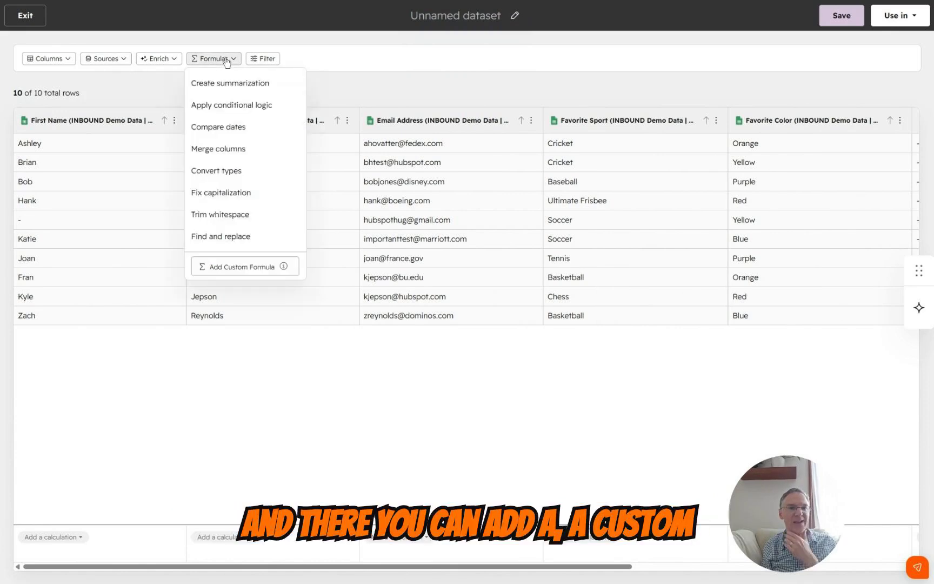
pyautogui.click(224, 271)
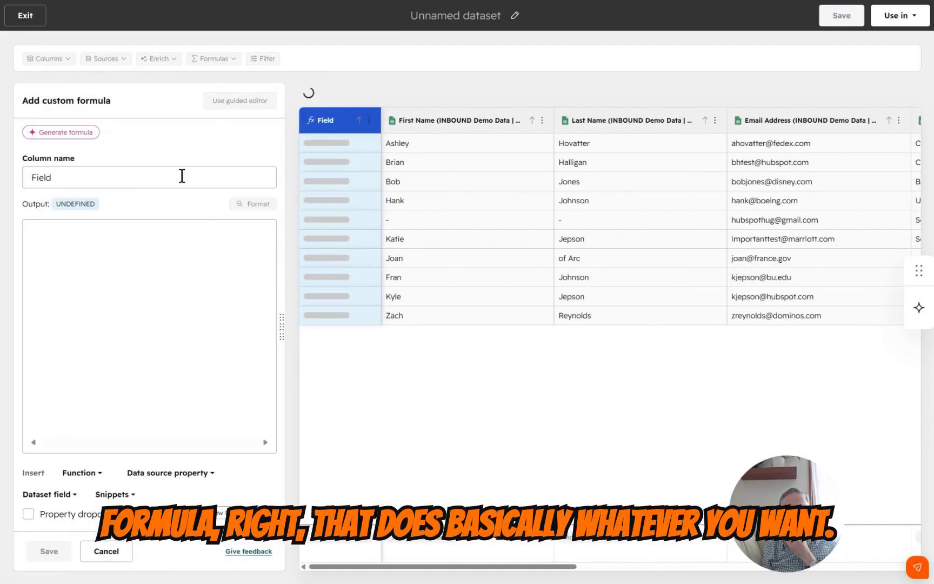
pyautogui.click(108, 550)
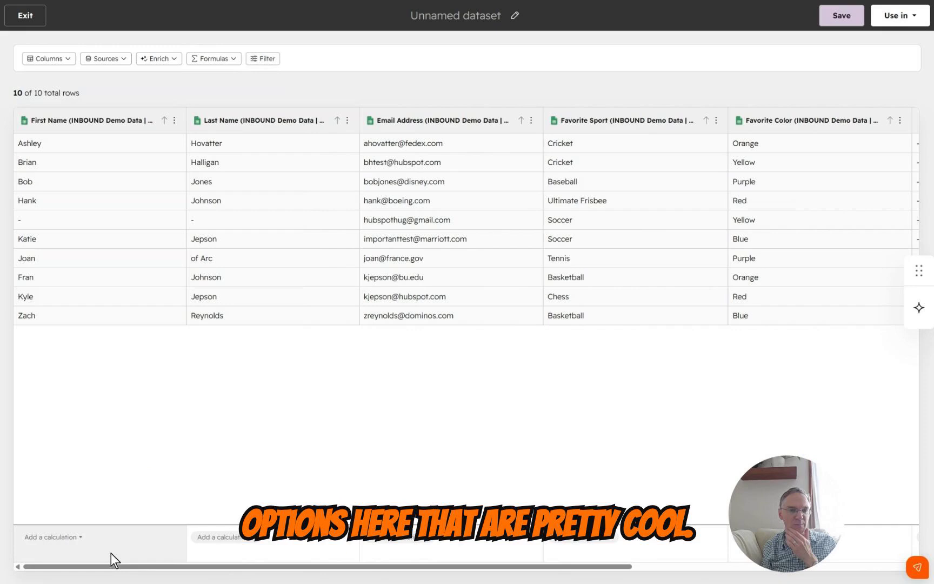
# Examine the Find and replace formula editor and its settings, and leave it without saving a column
pyautogui.click(217, 59)
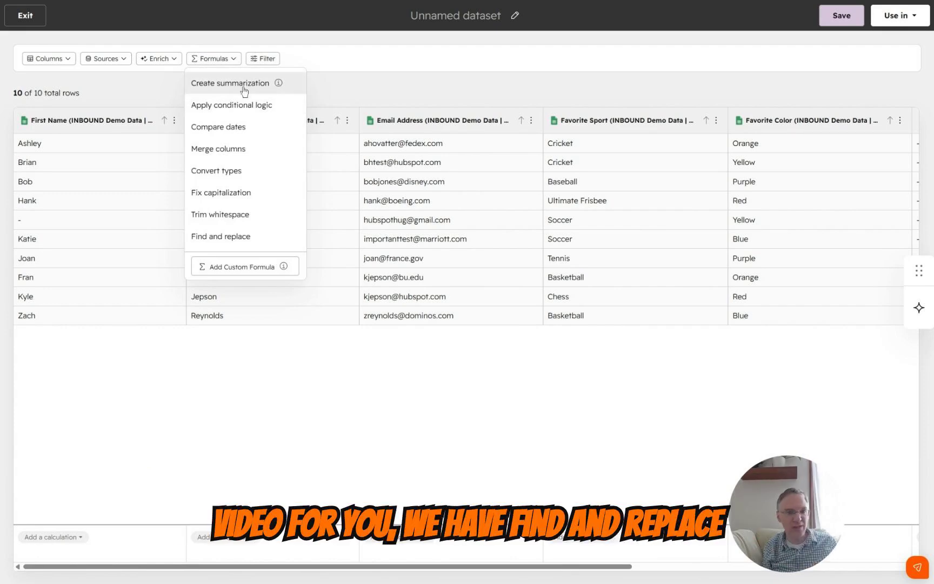
pyautogui.click(224, 236)
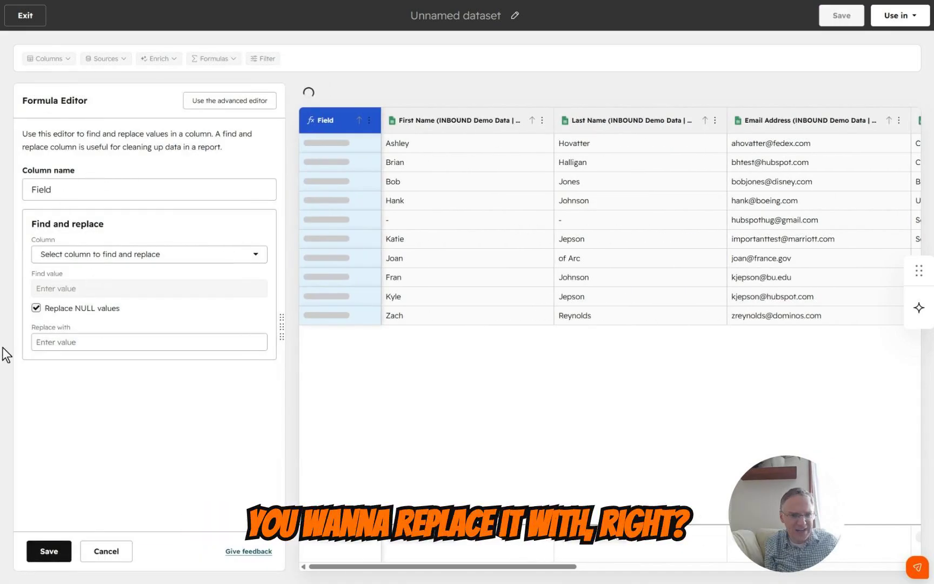
pyautogui.click(108, 556)
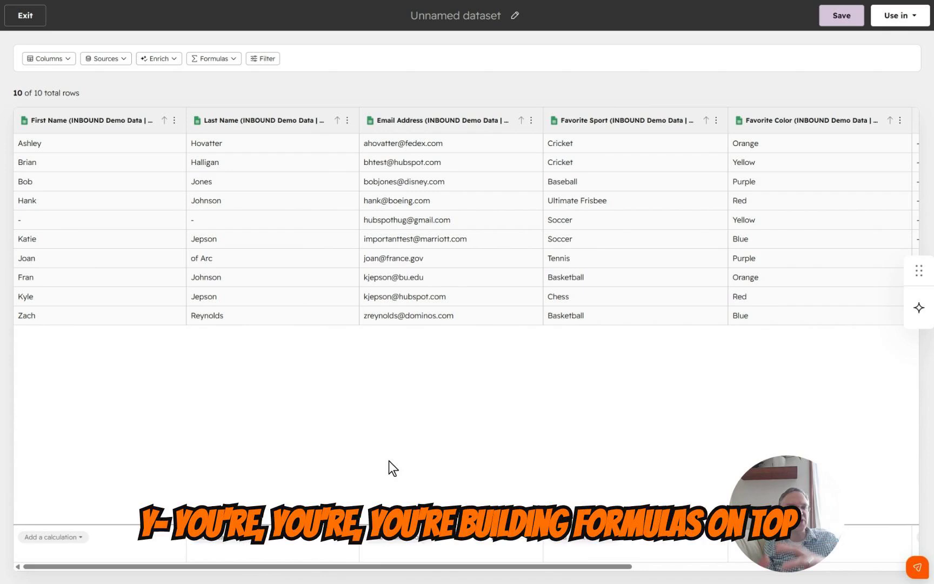
# Examine the aggregate functions offered for a summarization formula, and leave the editor without saving a column
pyautogui.click(208, 60)
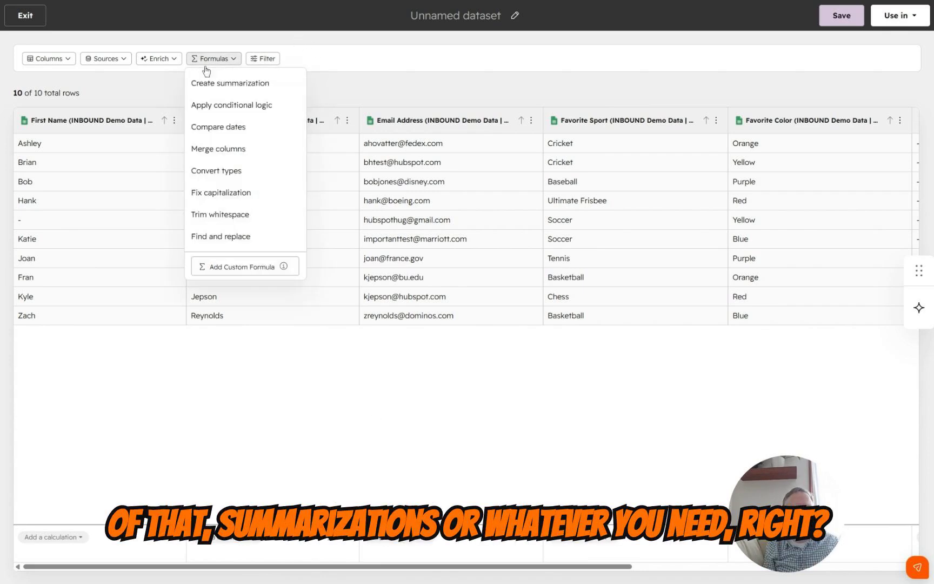
pyautogui.click(223, 82)
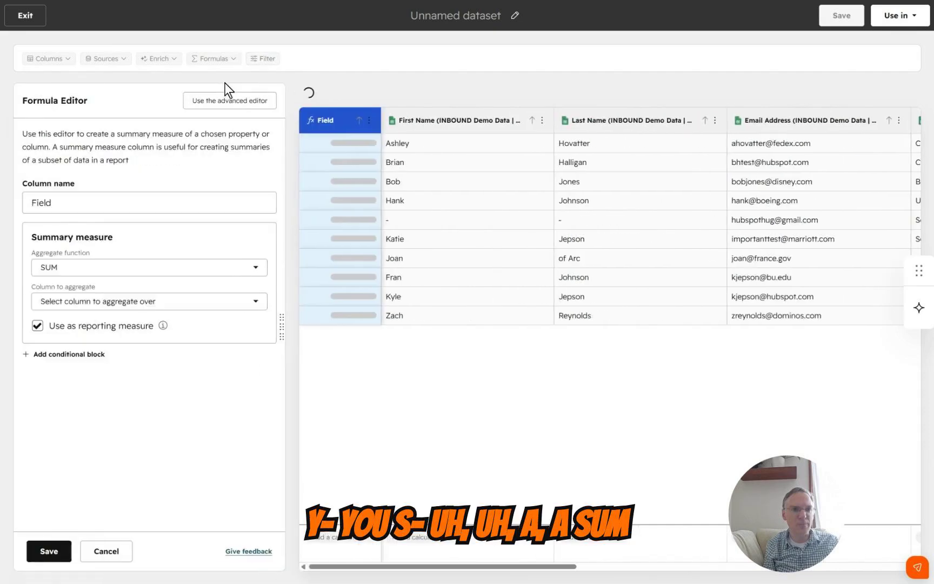
pyautogui.click(117, 271)
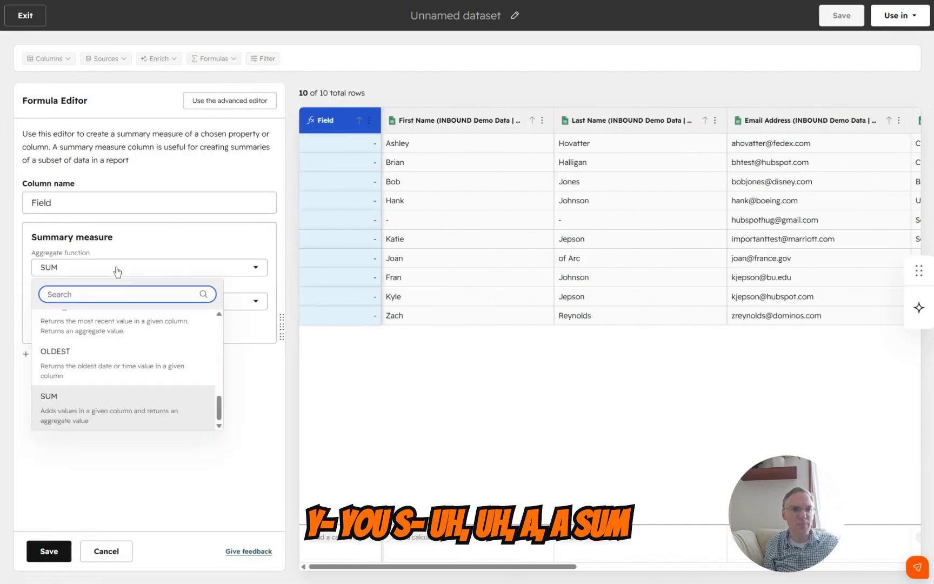
pyautogui.scroll(5, 129, 364)
pyautogui.scroll(4, 129, 364)
pyautogui.click(265, 424)
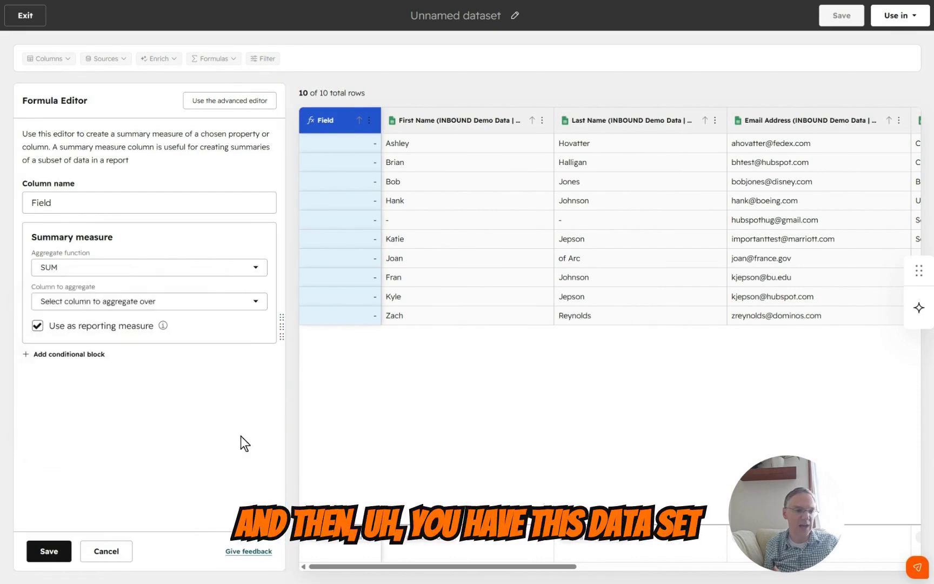
pyautogui.click(128, 551)
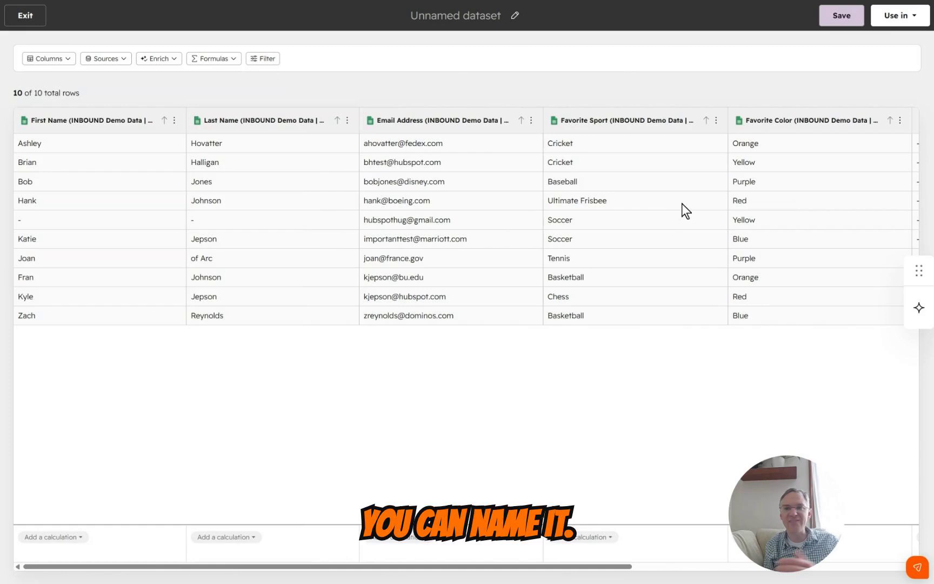
# Choose to use the dataset in a report and save it, named with the owner's first name in possessive form followed by "Fancy Dataset"
pyautogui.click(902, 17)
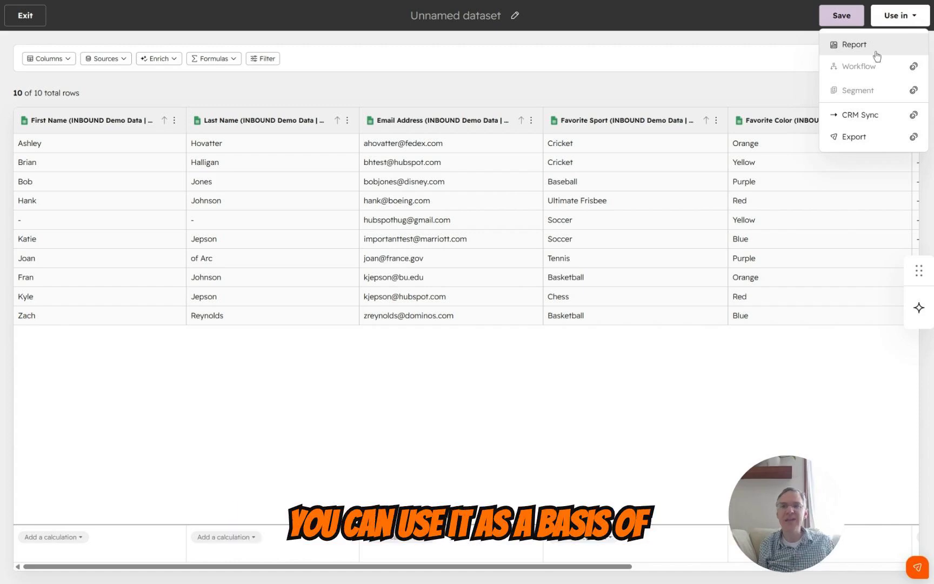
pyautogui.moveTo(870, 96)
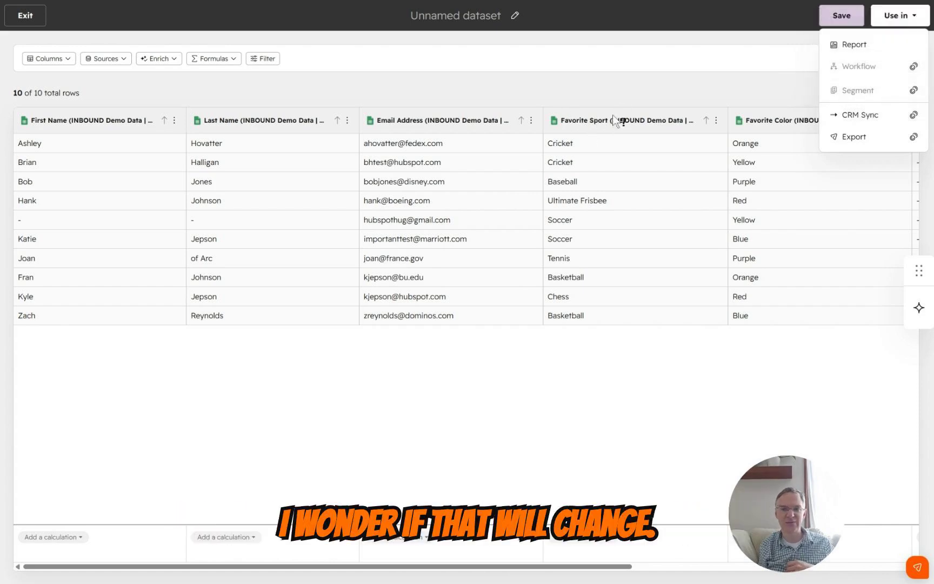
pyautogui.moveTo(870, 67)
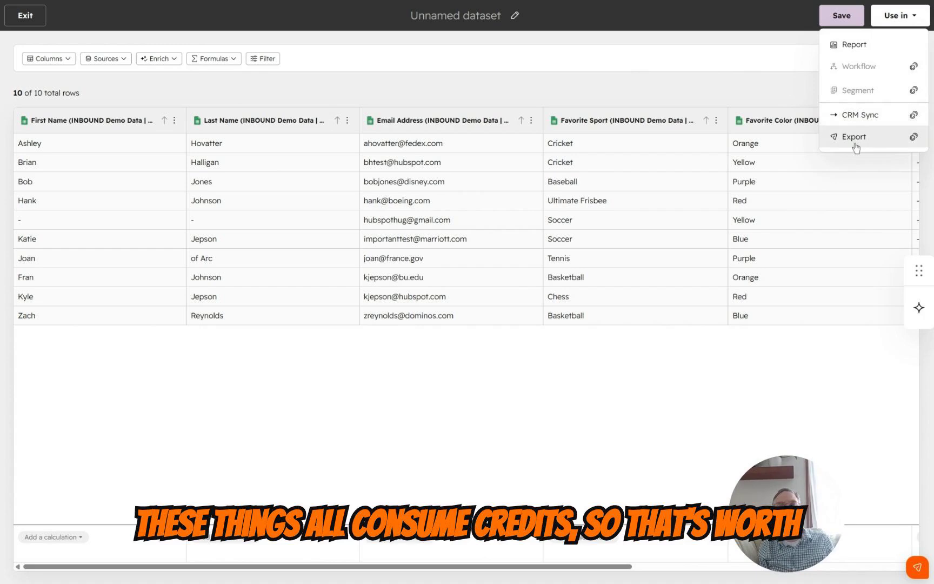
pyautogui.click(849, 49)
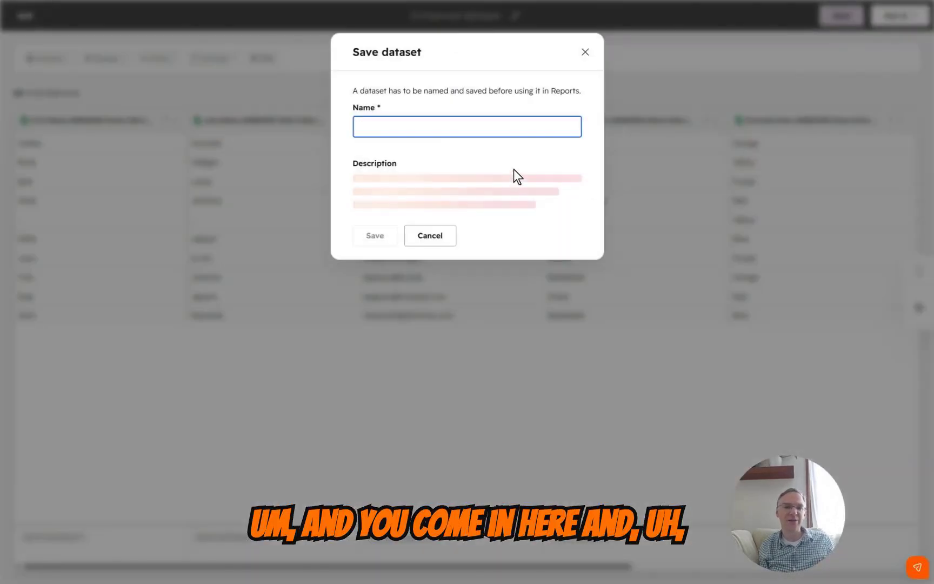
pyautogui.write("Kyle's Fancy ")
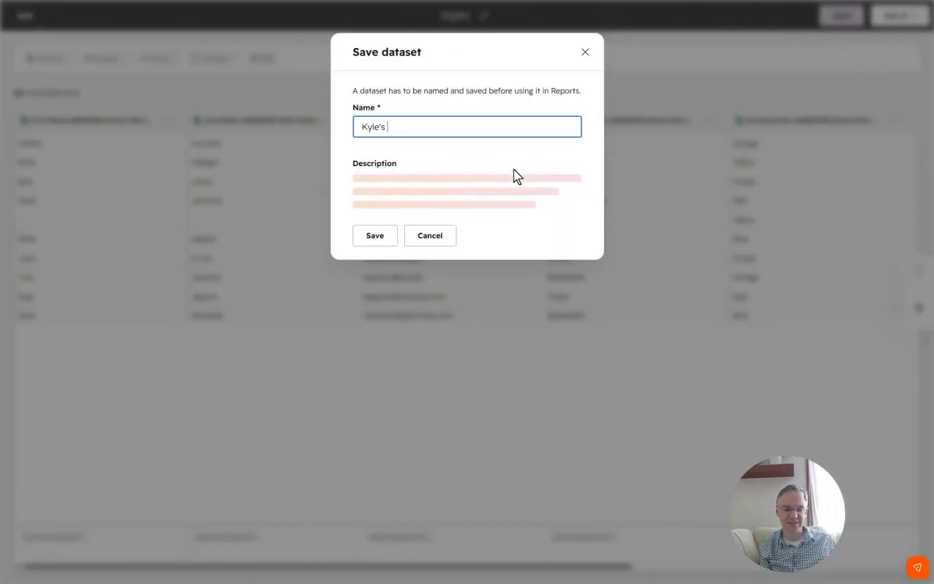
pyautogui.write('Dataset')
pyautogui.click(374, 237)
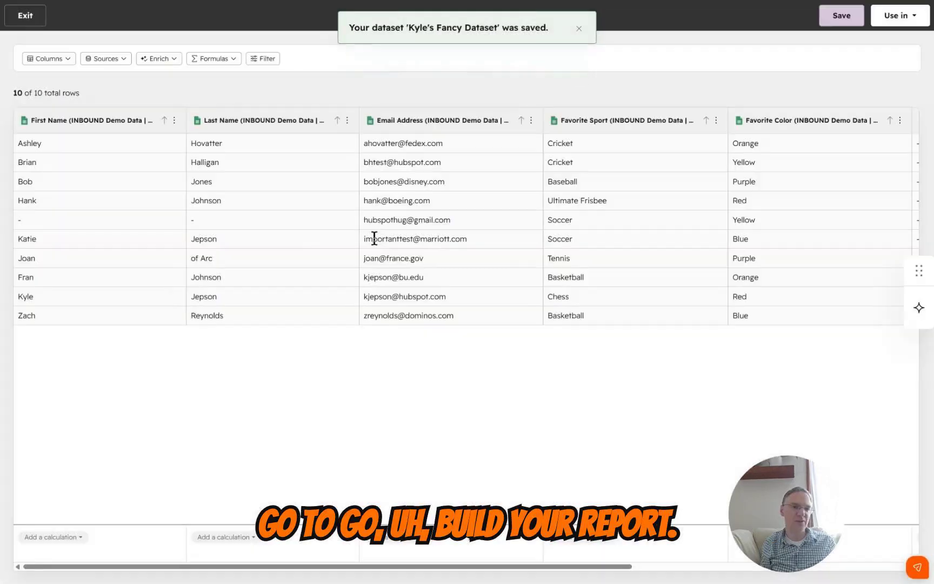